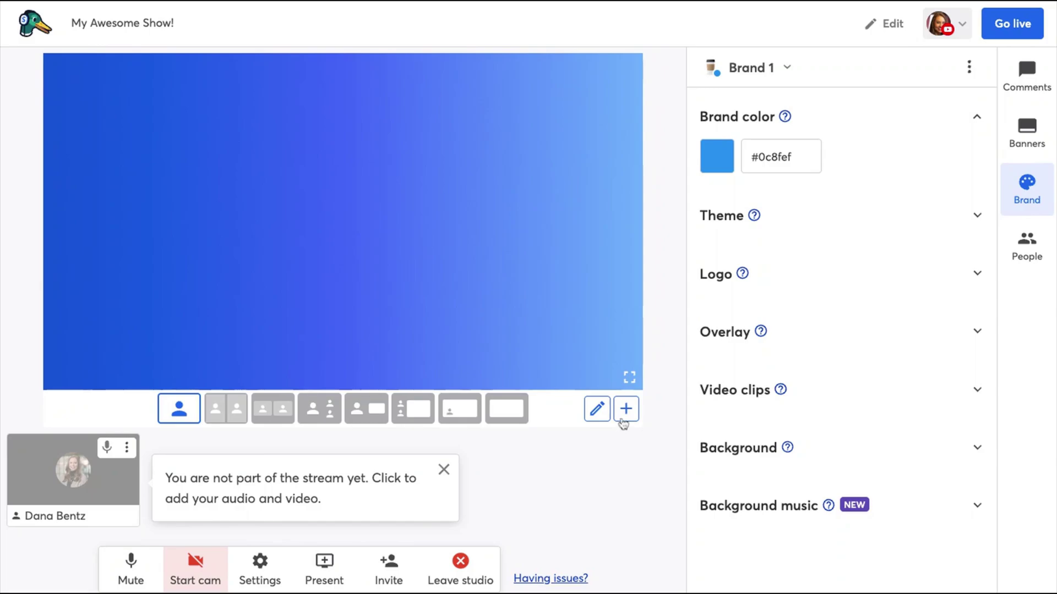
# Start a new custom layout on an empty stage and choose a dynamic camera grid to add.
pyautogui.click(626, 410)
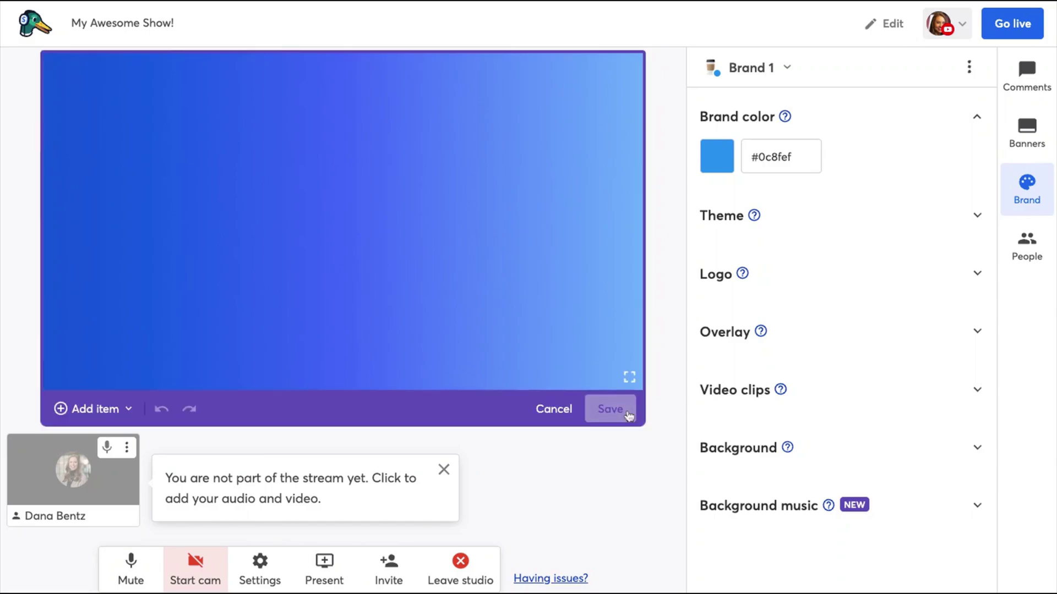
pyautogui.click(136, 406)
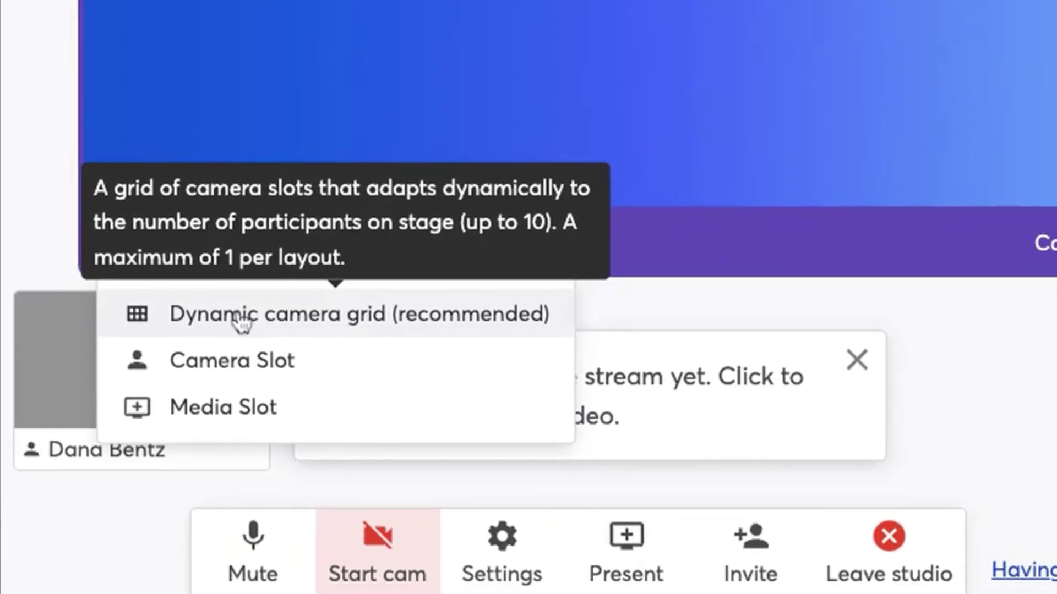
pyautogui.click(242, 316)
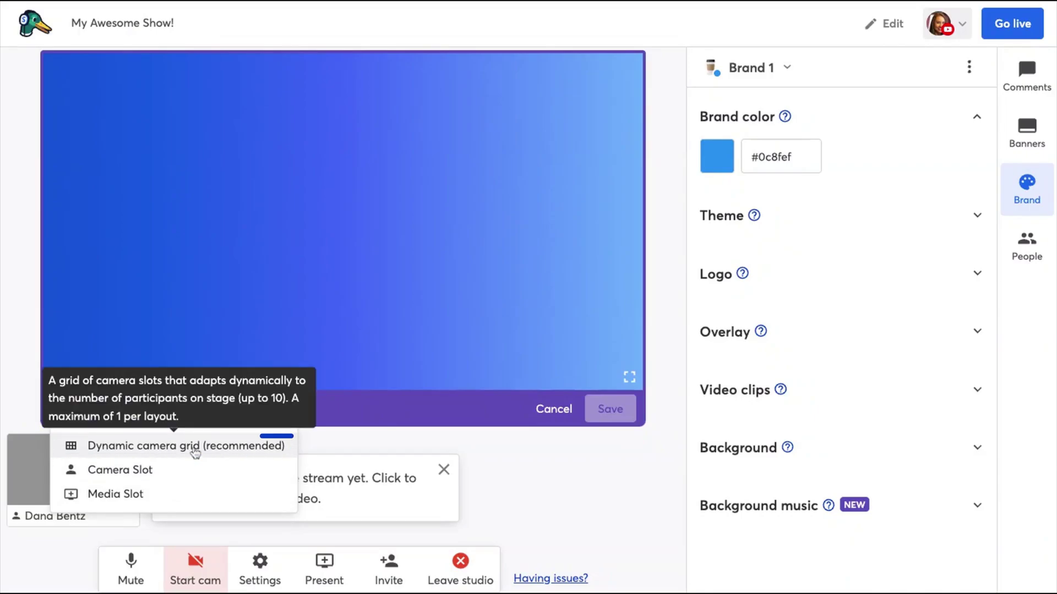
# Add a dynamic camera grid previewing 5 participants as a short full-width row along the bottom.
pyautogui.click(196, 452)
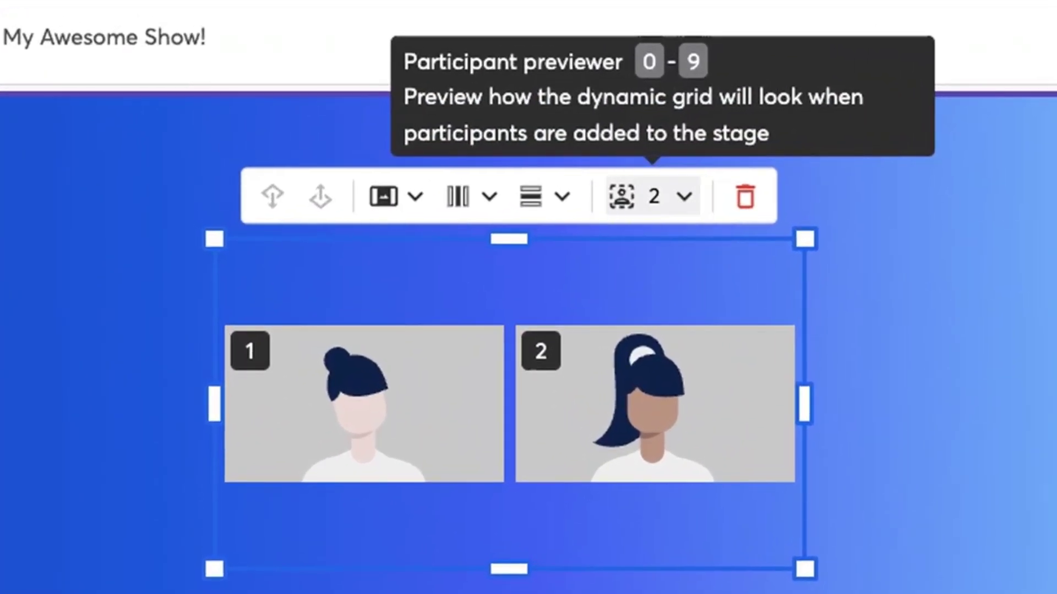
pyautogui.click(661, 196)
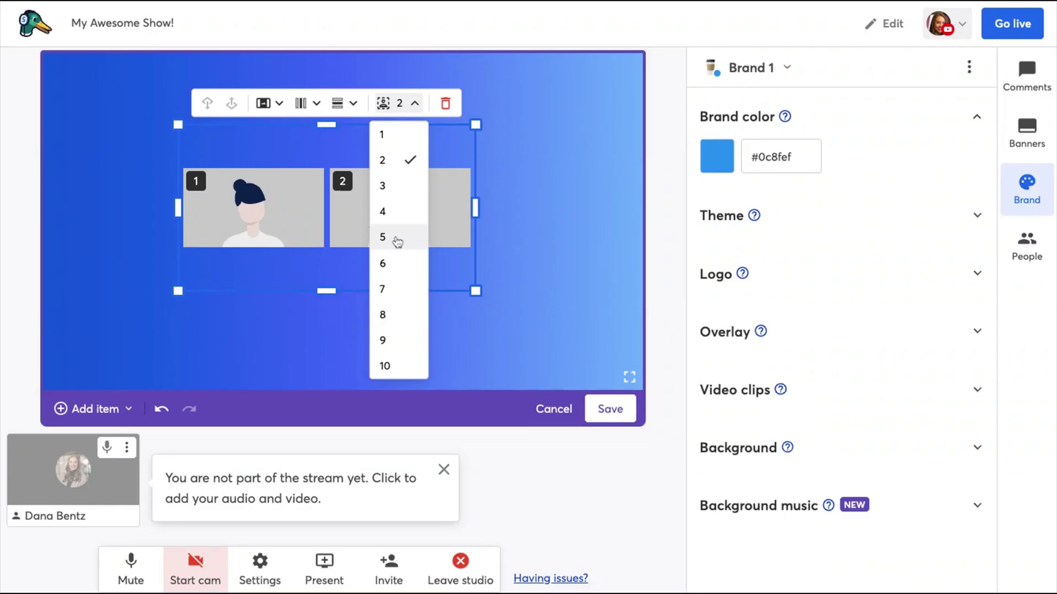
pyautogui.click(397, 242)
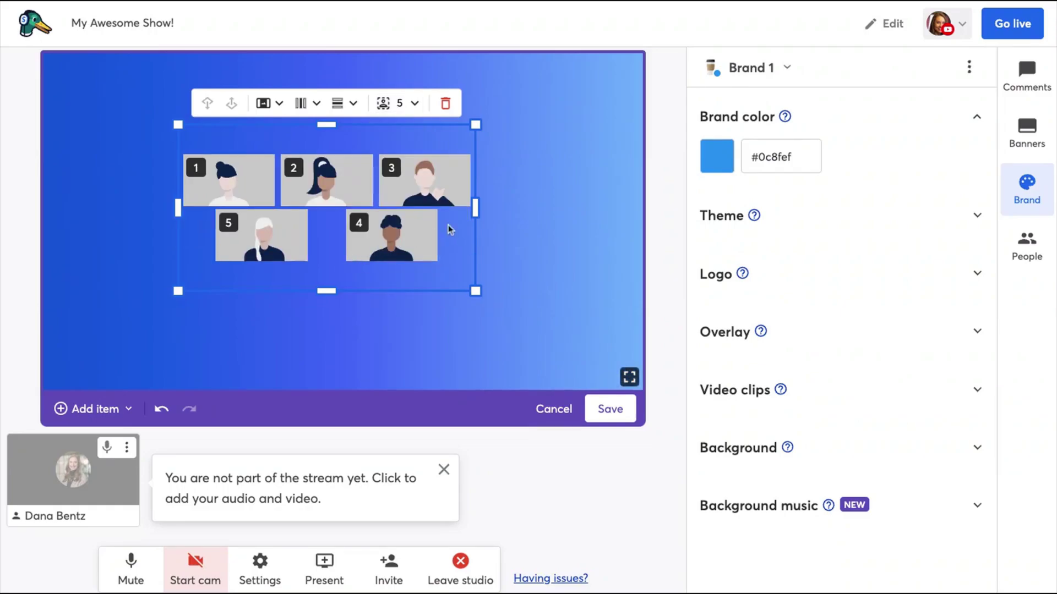
pyautogui.moveTo(477, 208); pyautogui.dragTo(633, 210)
pyautogui.moveTo(343, 223); pyautogui.dragTo(345, 296)
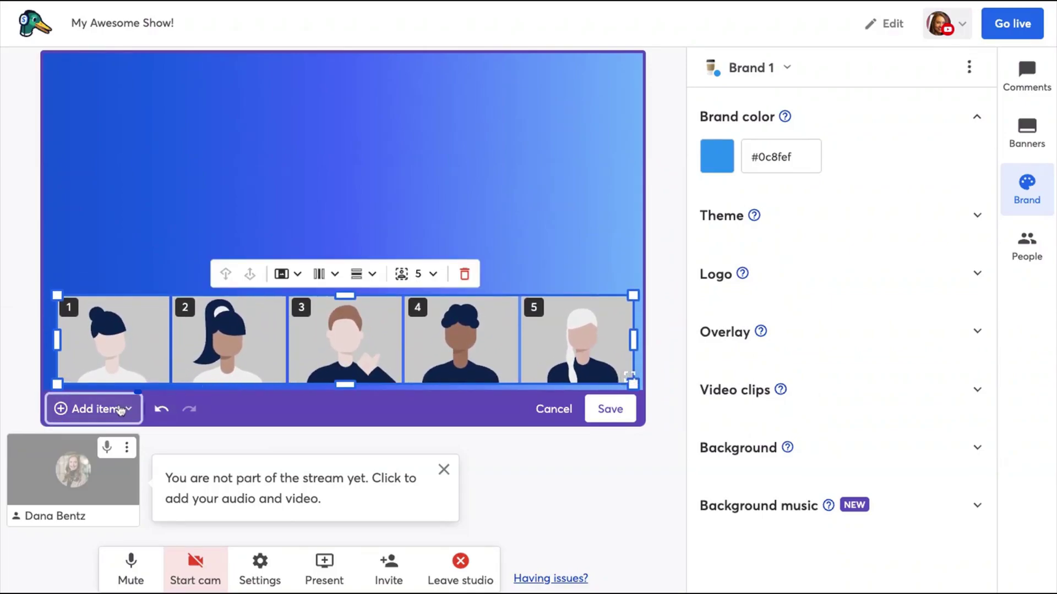
# Add a media slot and enlarge it above the row of guest tiles.
pyautogui.click(120, 410)
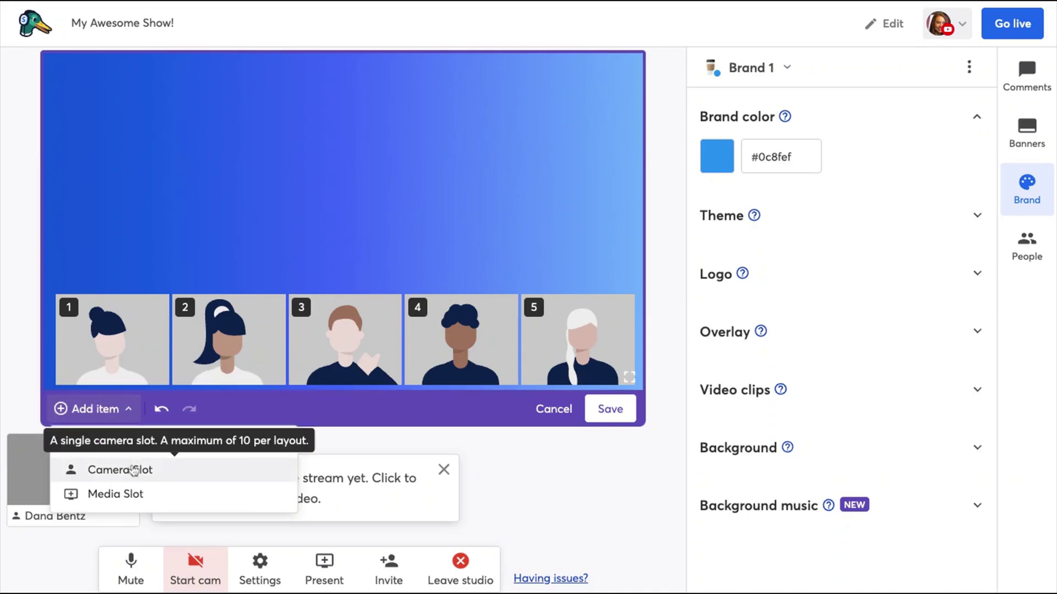
pyautogui.click(123, 493)
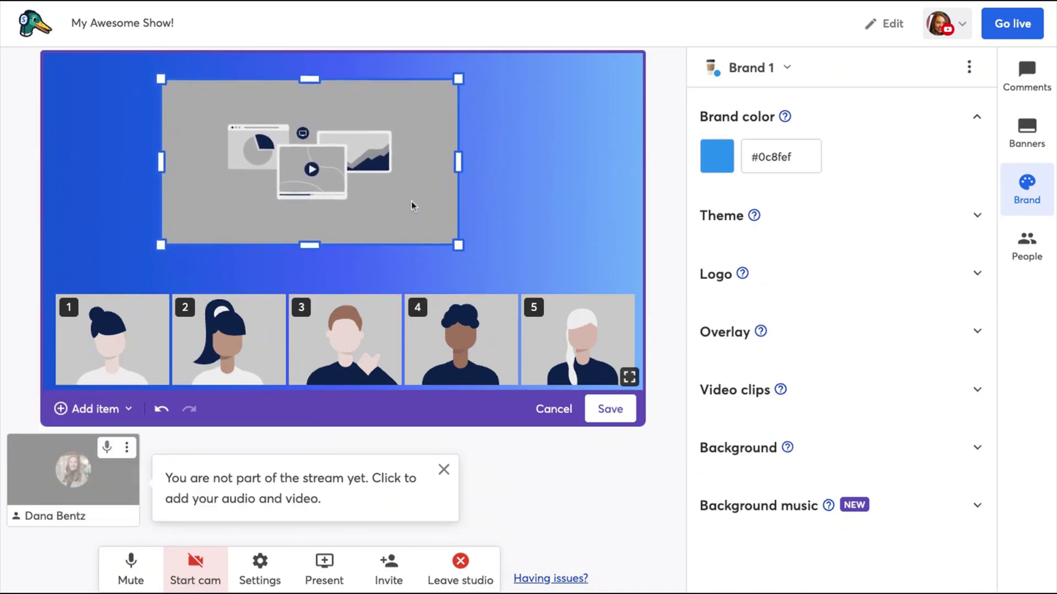
pyautogui.moveTo(456, 237); pyautogui.dragTo(531, 276)
# Save the design as a new layout named 'Media with 5 guests'.
pyautogui.click(612, 410)
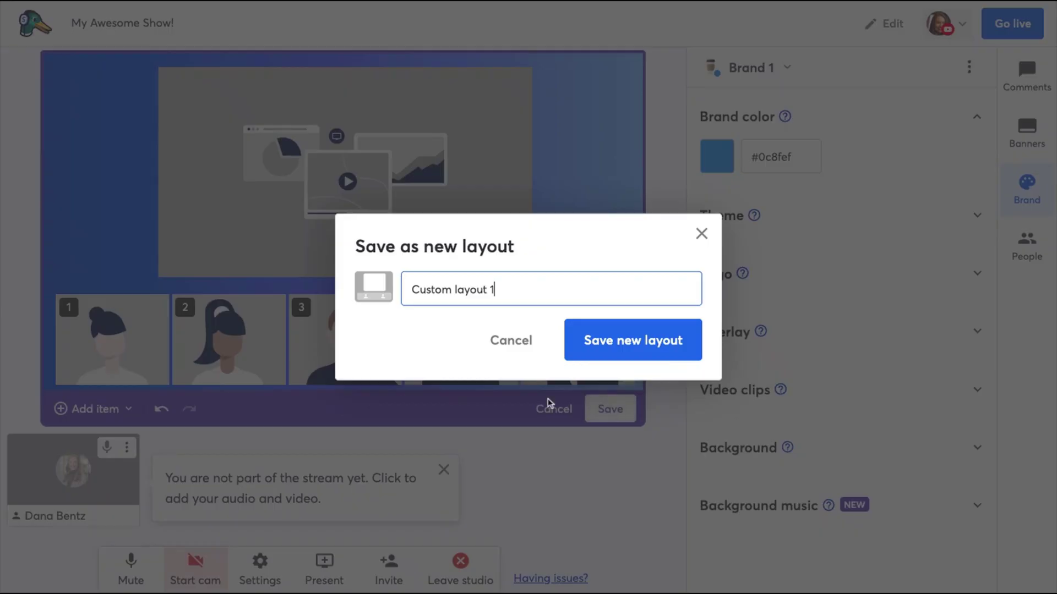
pyautogui.tripleClick(551, 289)
pyautogui.write('Media with 5 guests')
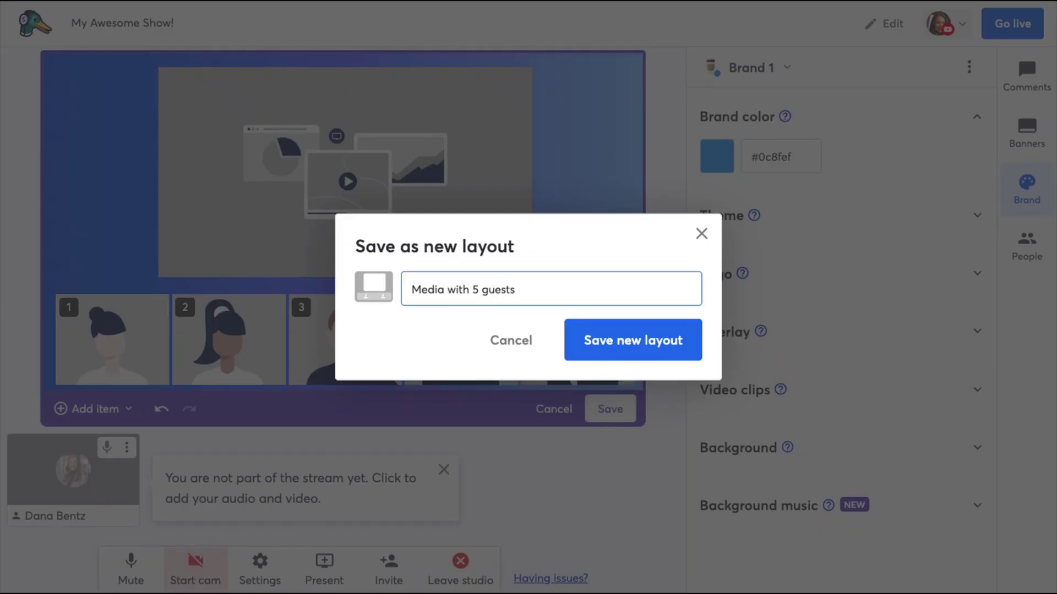
pyautogui.click(648, 345)
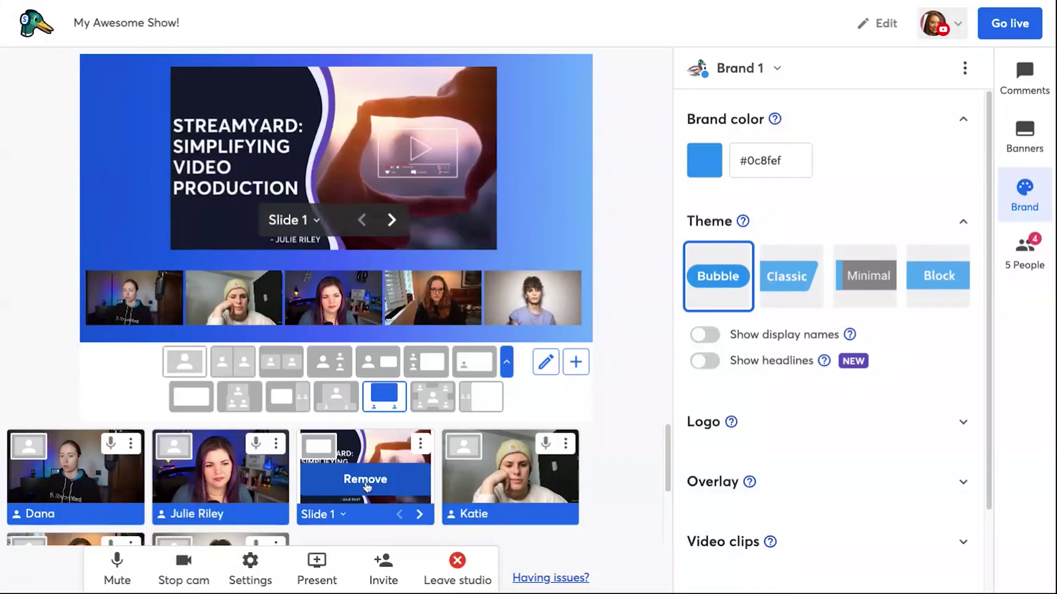
# Apply the five-camera 'Media with 5 guests' custom layout to the live stage.
pyautogui.click(336, 396)
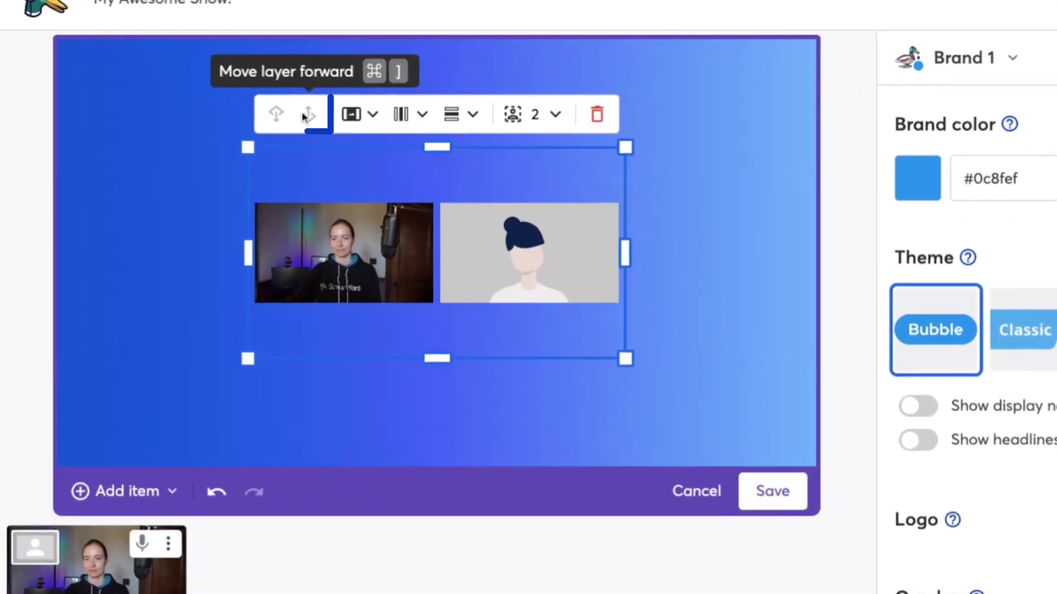
# Test the camera grid with Fill and previews of 10, 7 and 3 participants, ending on Fit.
pyautogui.click(379, 117)
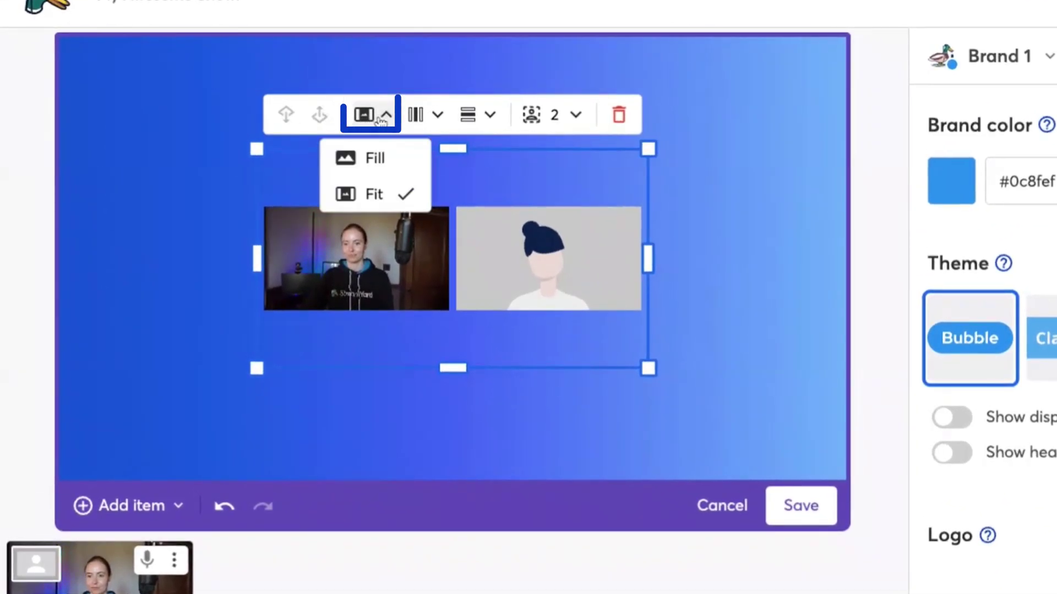
pyautogui.click(403, 170)
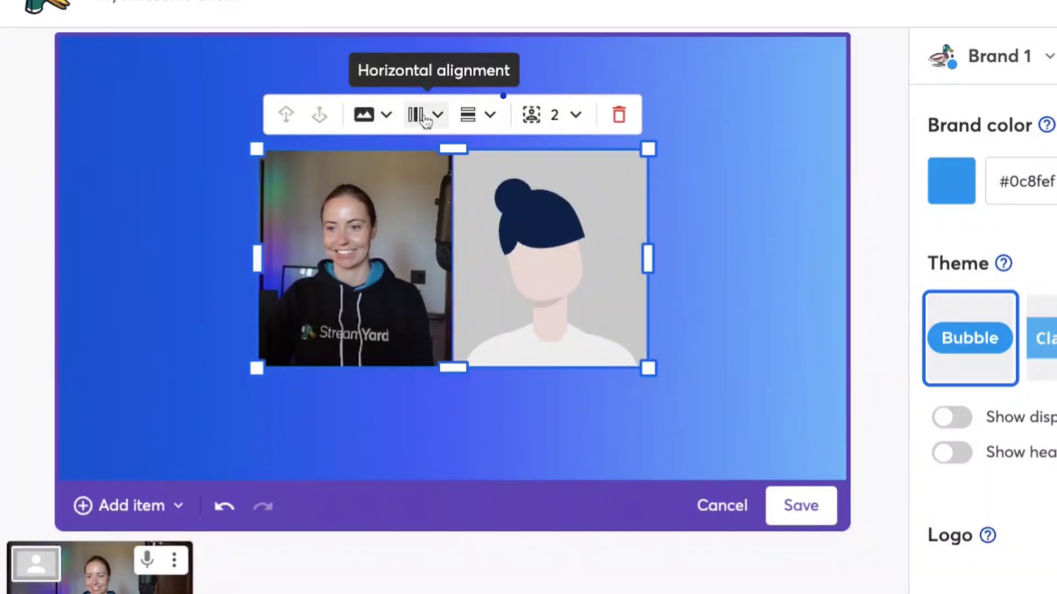
pyautogui.click(550, 117)
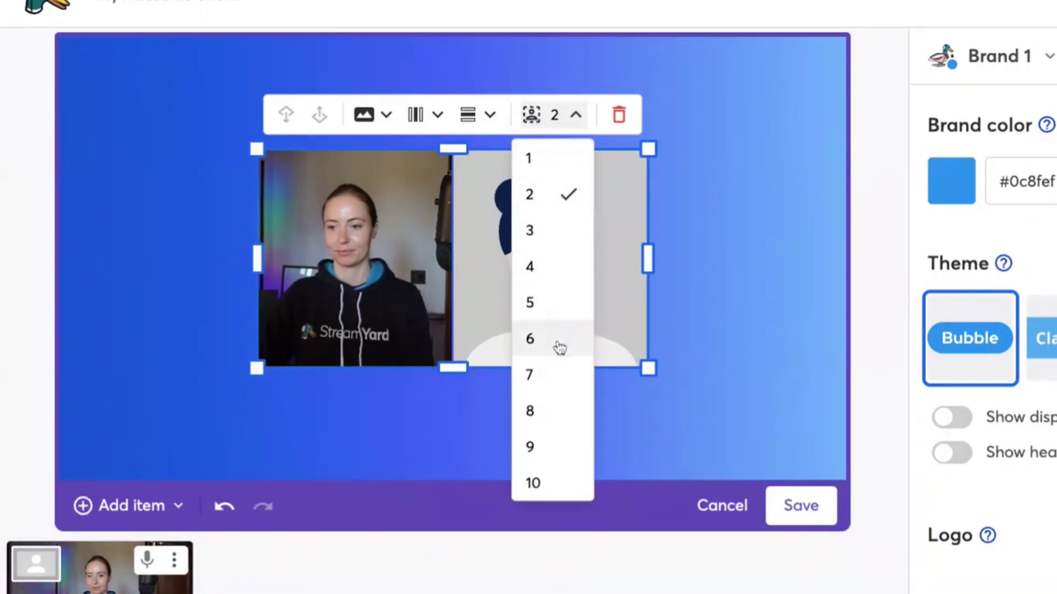
pyautogui.click(559, 482)
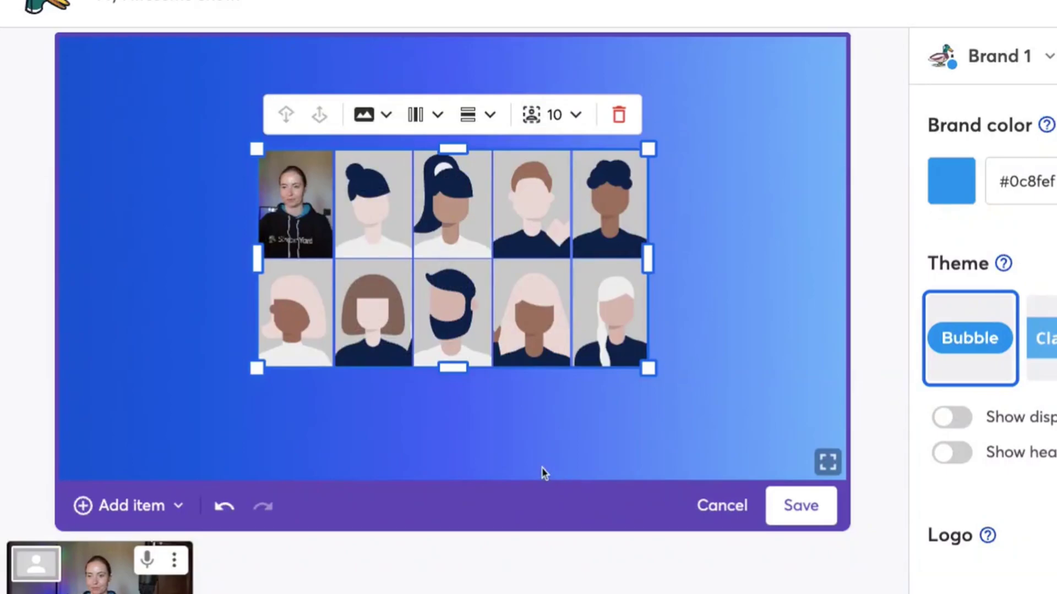
pyautogui.click(560, 113)
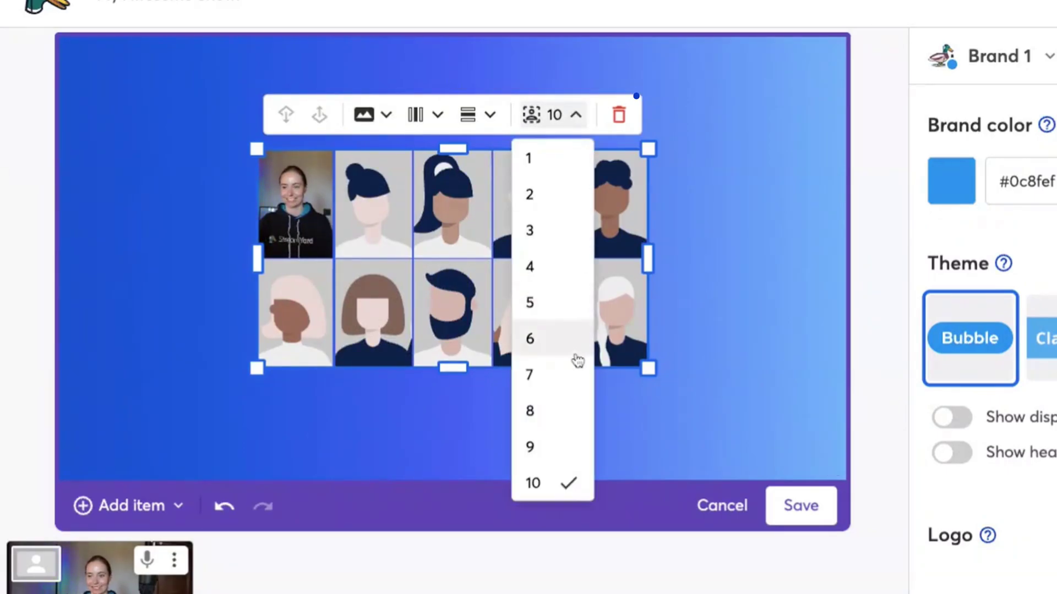
pyautogui.click(576, 392)
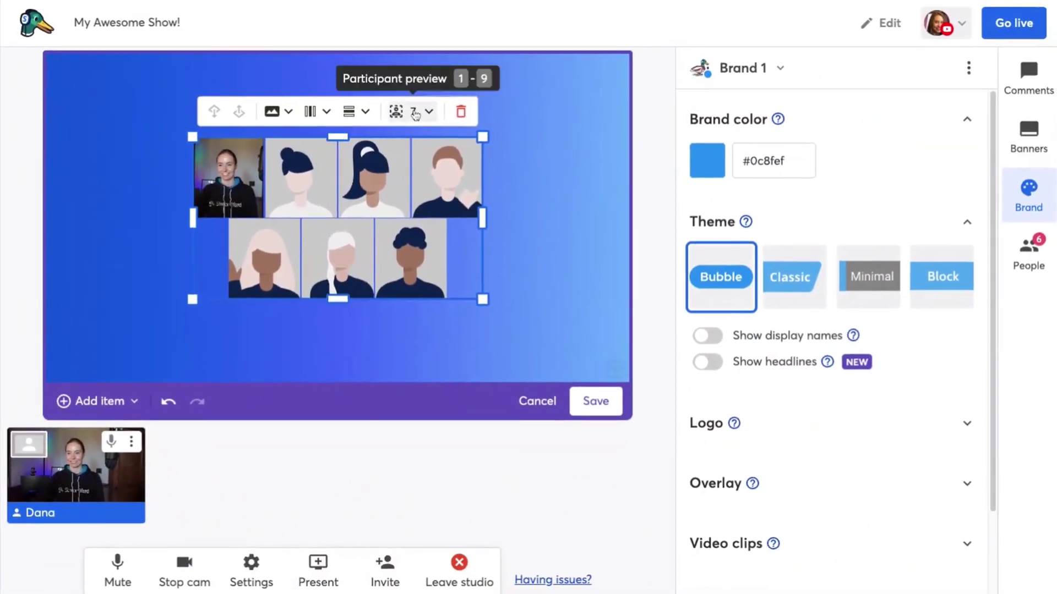
pyautogui.click(449, 112)
pyautogui.click(452, 195)
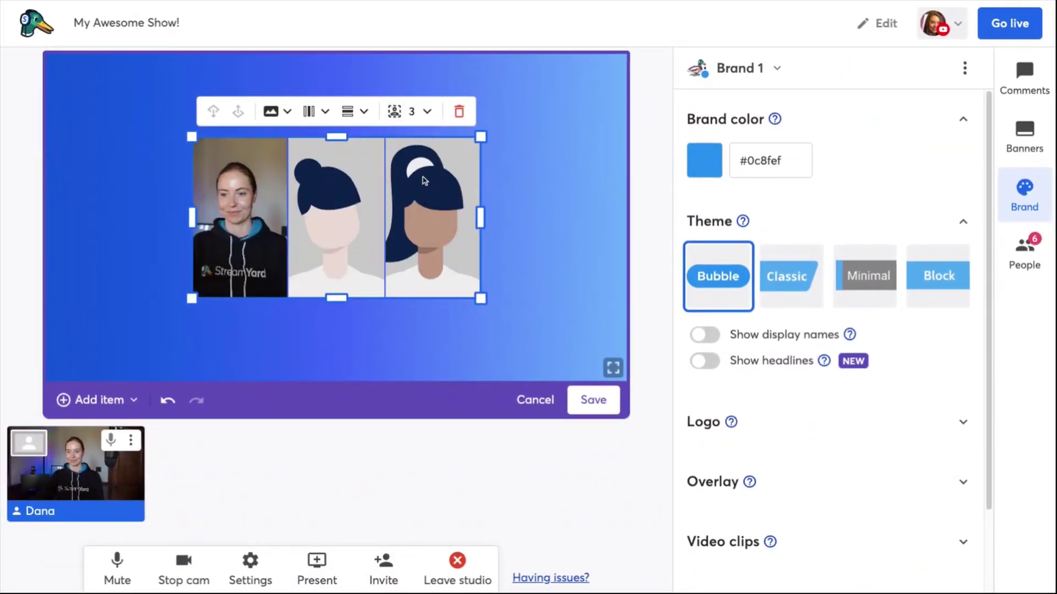
pyautogui.click(280, 112)
pyautogui.click(295, 173)
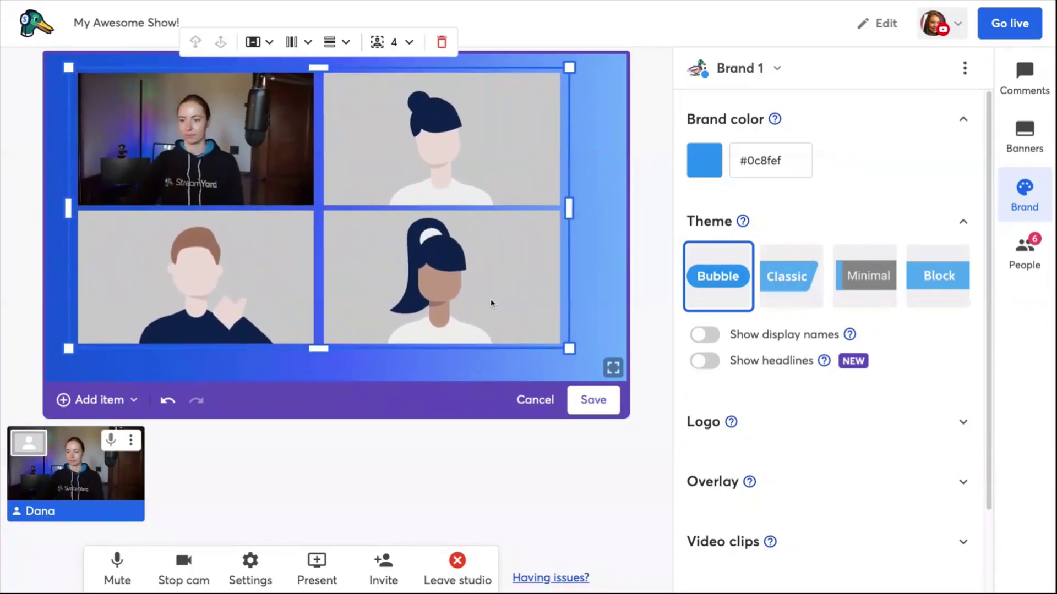
# Enlarge the four-tile grid, add a small camera slot in the lower-right corner, then go to Settings.
pyautogui.moveTo(490, 301); pyautogui.dragTo(491, 303)
pyautogui.click(113, 401)
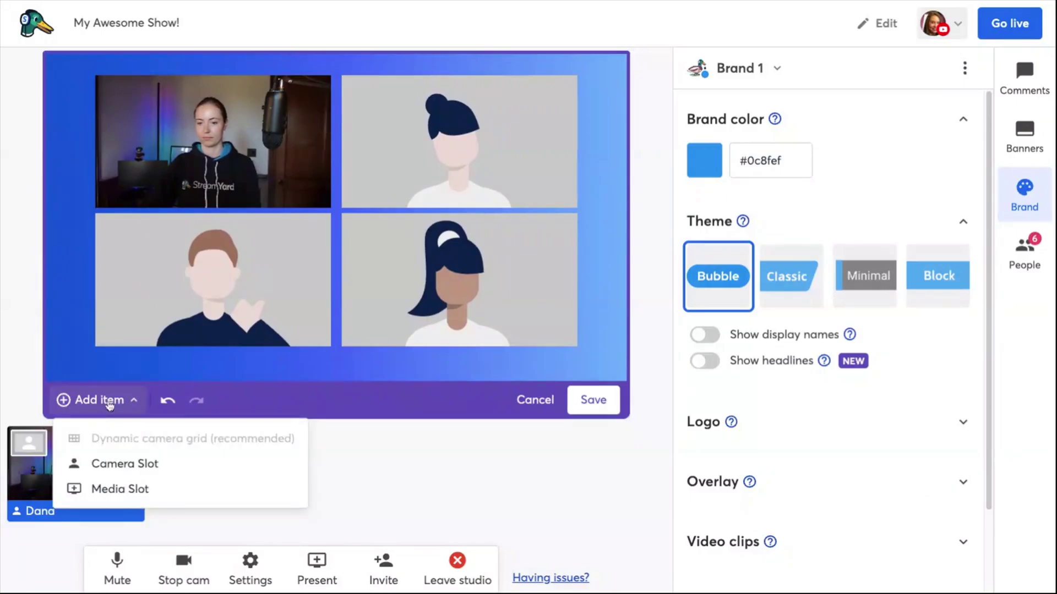
pyautogui.click(135, 464)
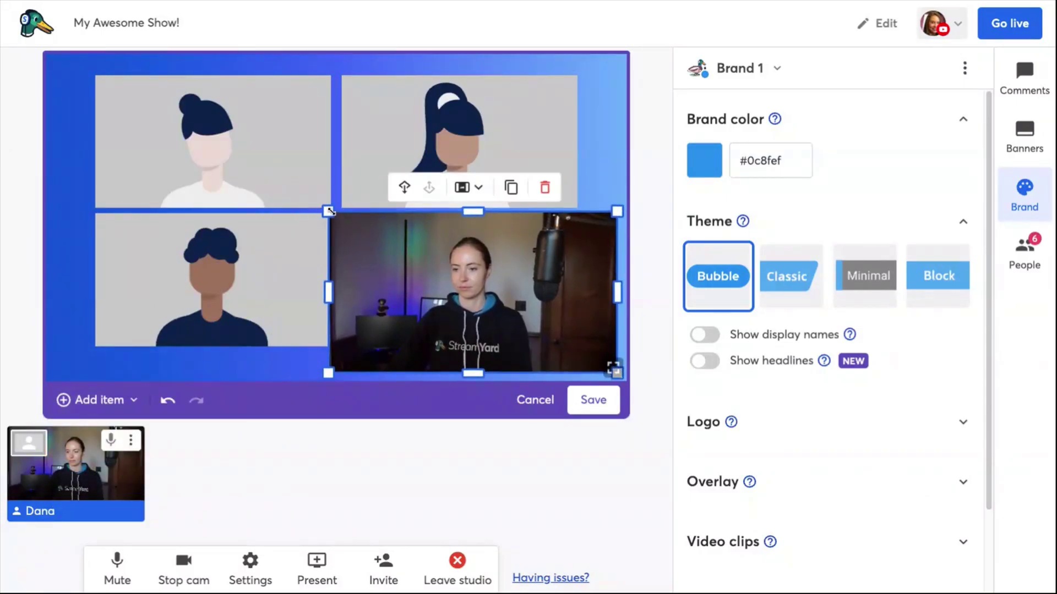
pyautogui.moveTo(329, 210); pyautogui.dragTo(468, 285)
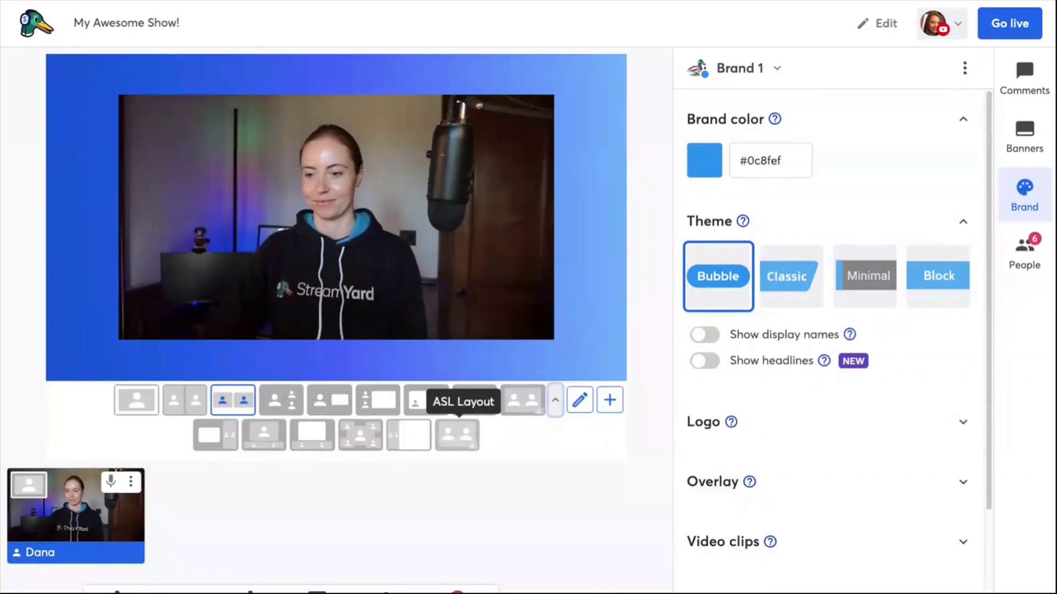
pyautogui.click(555, 400)
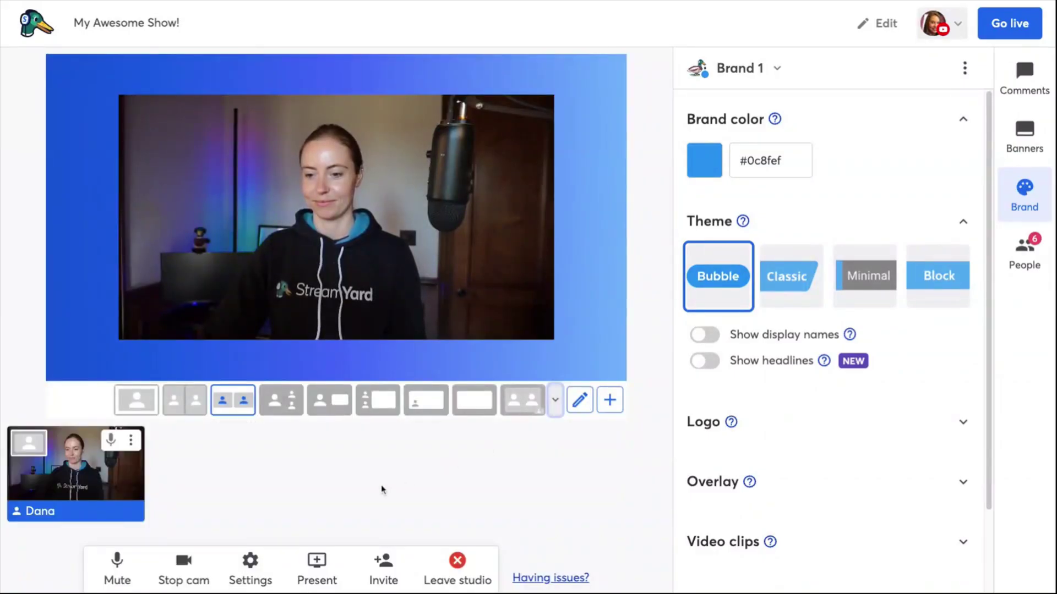
pyautogui.click(257, 562)
# Show the Layouts settings and scroll to Custom layouts 5 and 6 and ASL Layout.
pyautogui.click(279, 315)
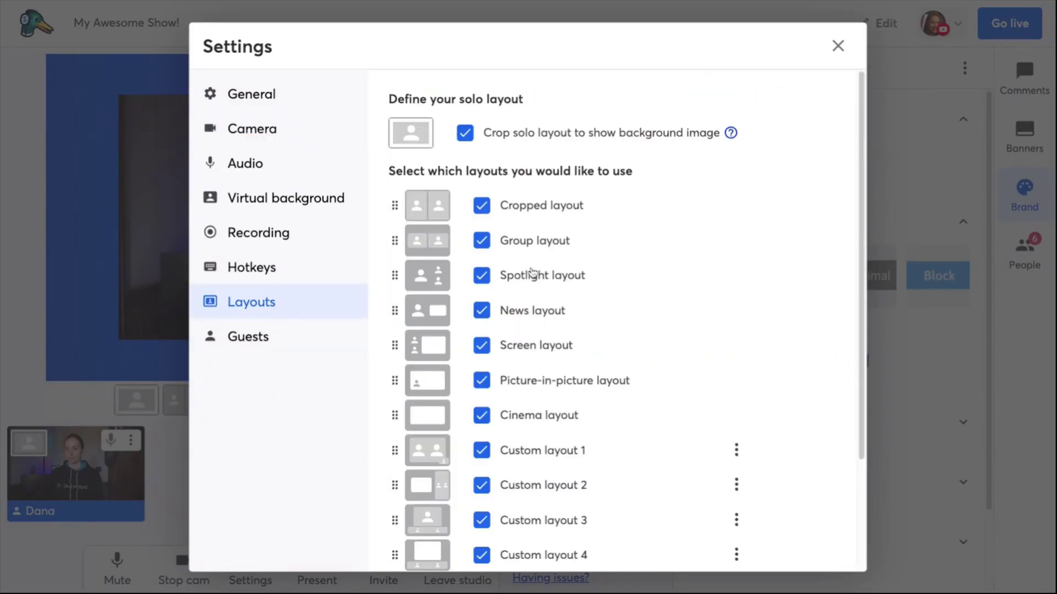
pyautogui.scroll(-2, 713, 207)
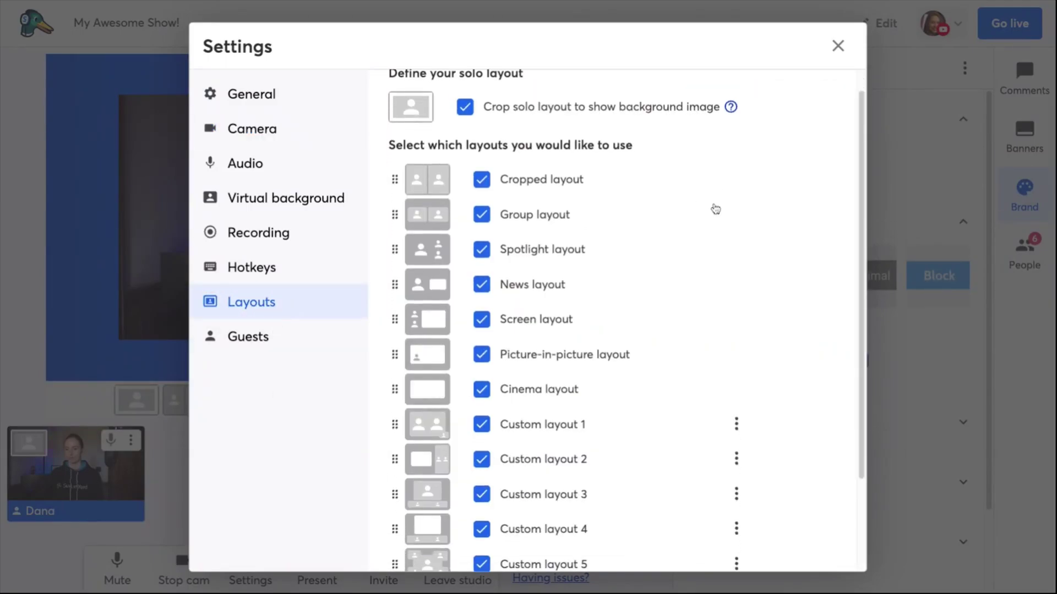
pyautogui.scroll(-3, 716, 209)
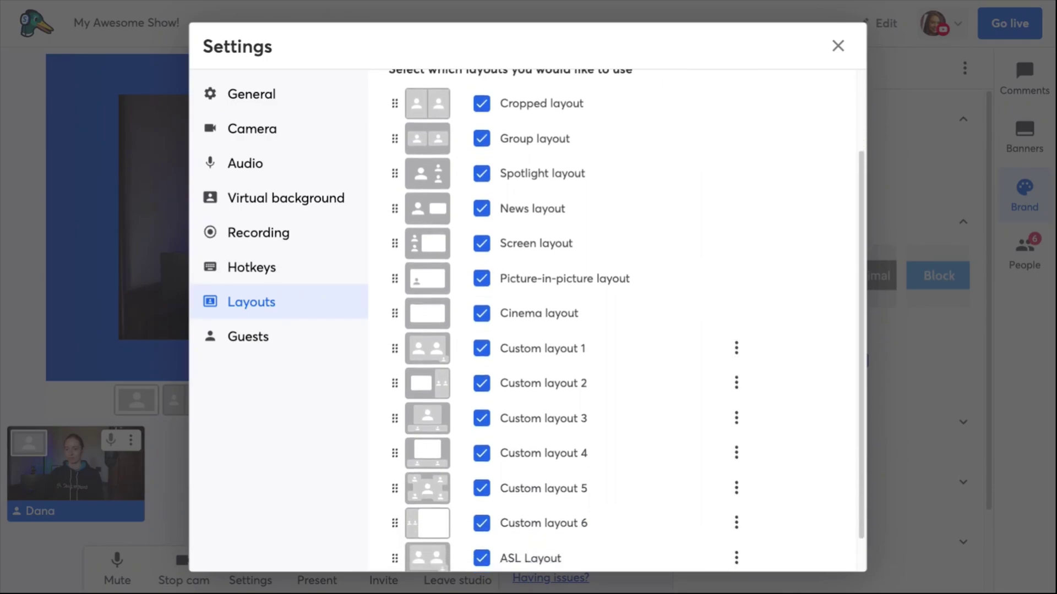